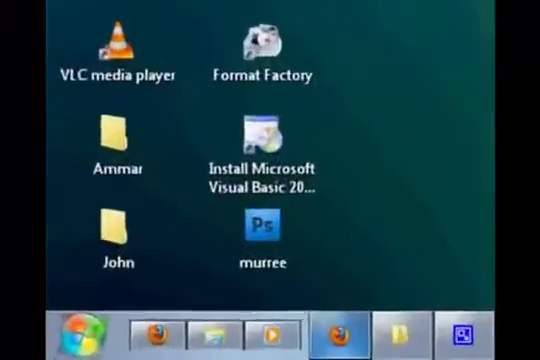
- Launch Paint from the Start menu's Accessories programs
left_click(100, 345)
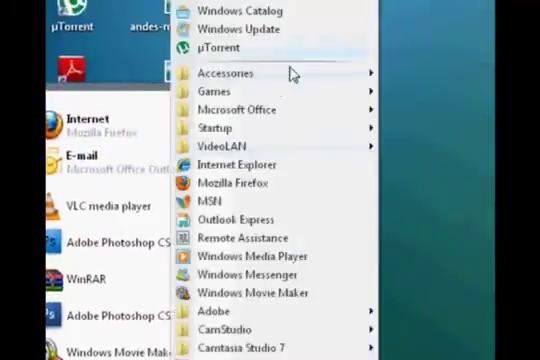
mouse_move(220, 48)
mouse_move(105, 48)
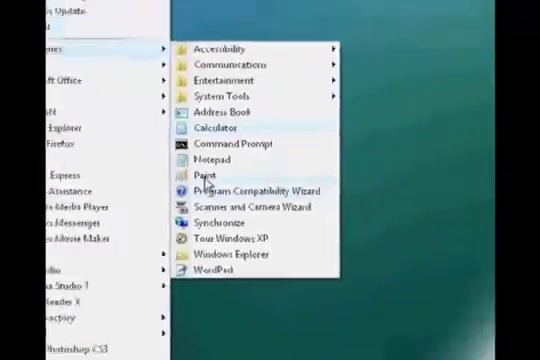
left_click(240, 178)
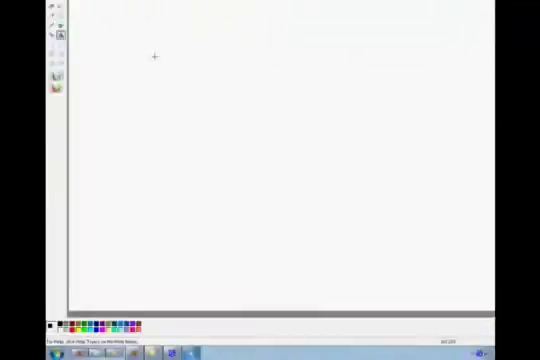
- Create a text box on the canvas with 'AB' in large Arial Black
left_click_drag(124, 84, 343, 224)
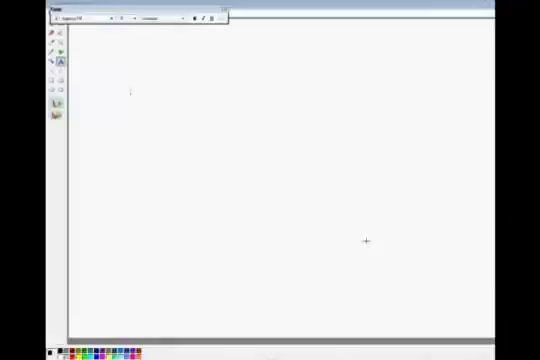
type("b")
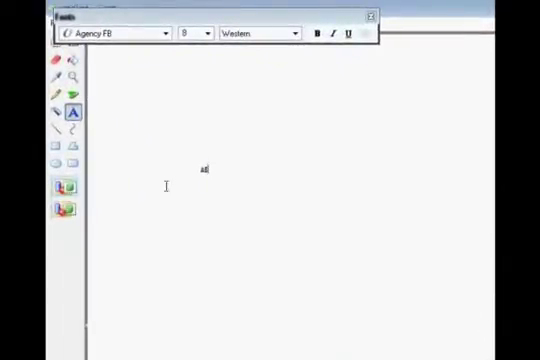
key("Return")
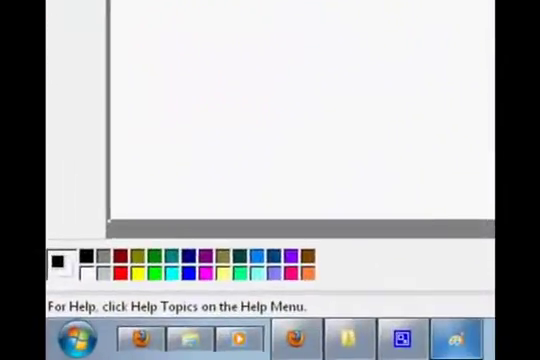
- Pick the red swatch from the colour palette
left_click(120, 273)
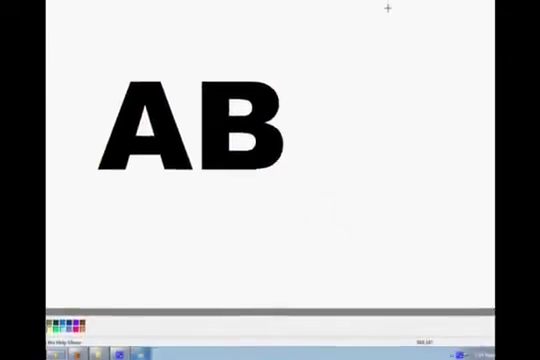
- Create a second text box for the red 'AB' lettering
left_click_drag(188, 175, 410, 293)
type("AB")
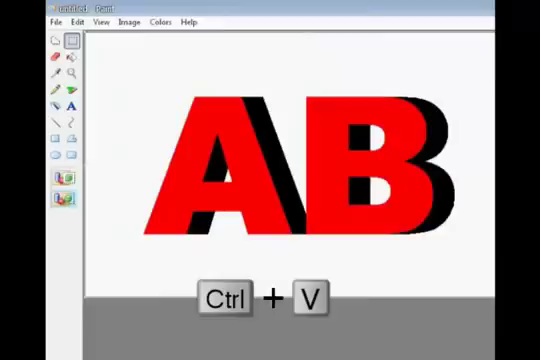
- Save the picture as '3DText' in JPEG format on the Desktop
left_click(58, 27)
left_click(66, 61)
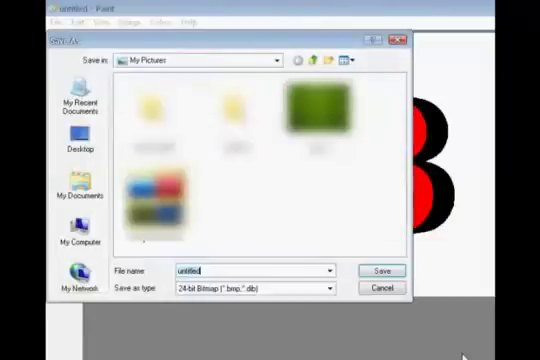
left_click(333, 292)
type("3DText")
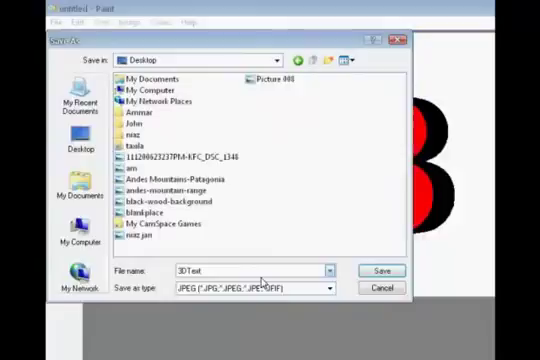
left_click(390, 274)
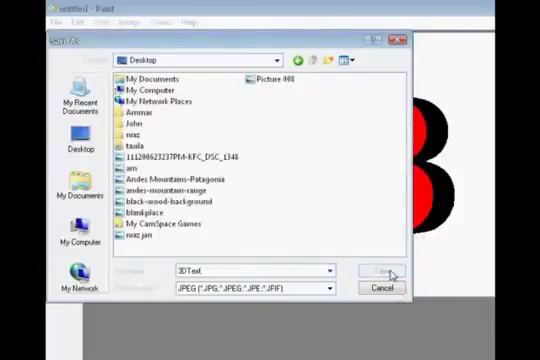